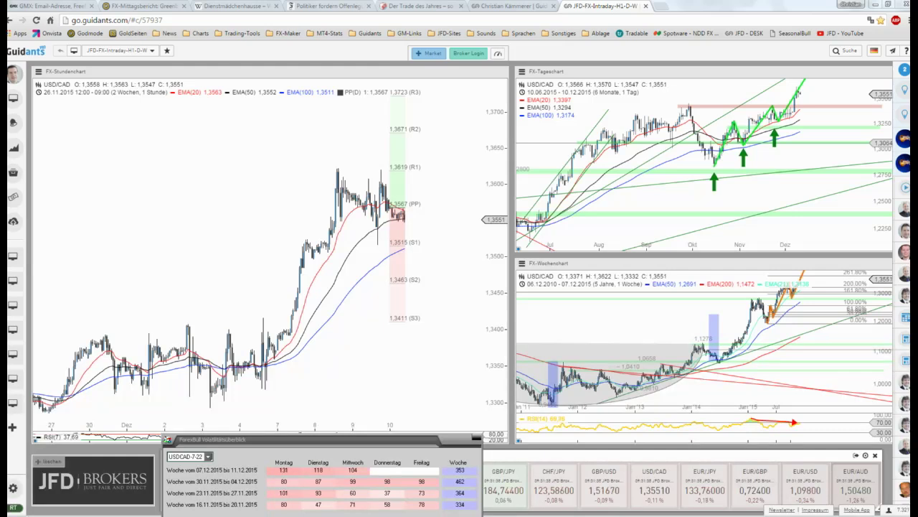
Maximize the weekly USD/CAD chart and zoom through its years of price history
click(652, 311)
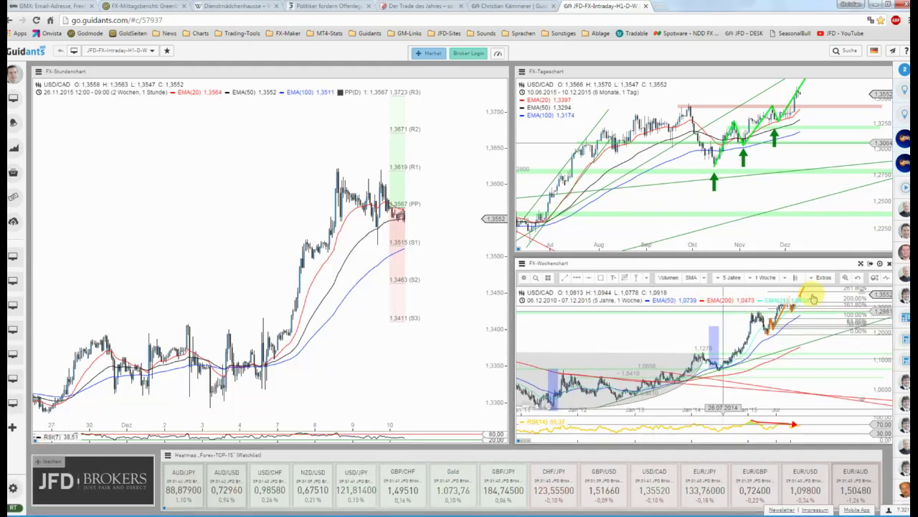
click(861, 268)
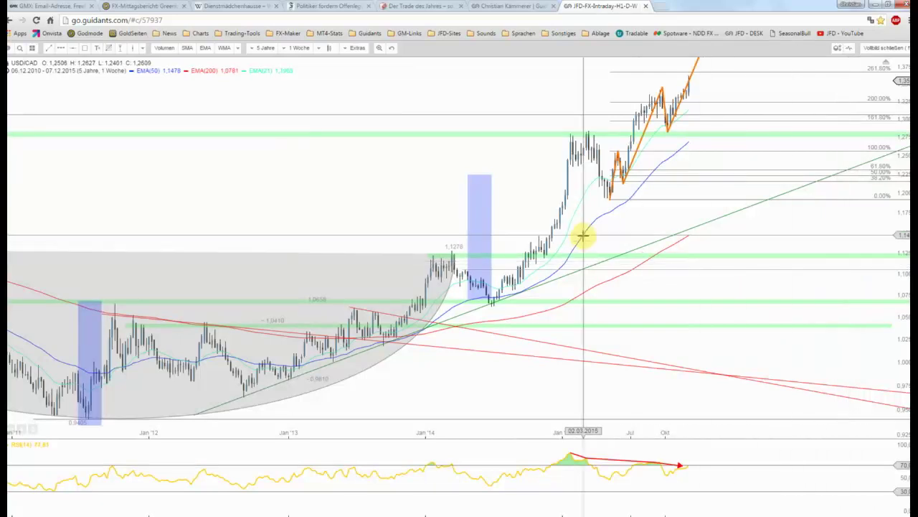
scroll(598, 247, down, 2)
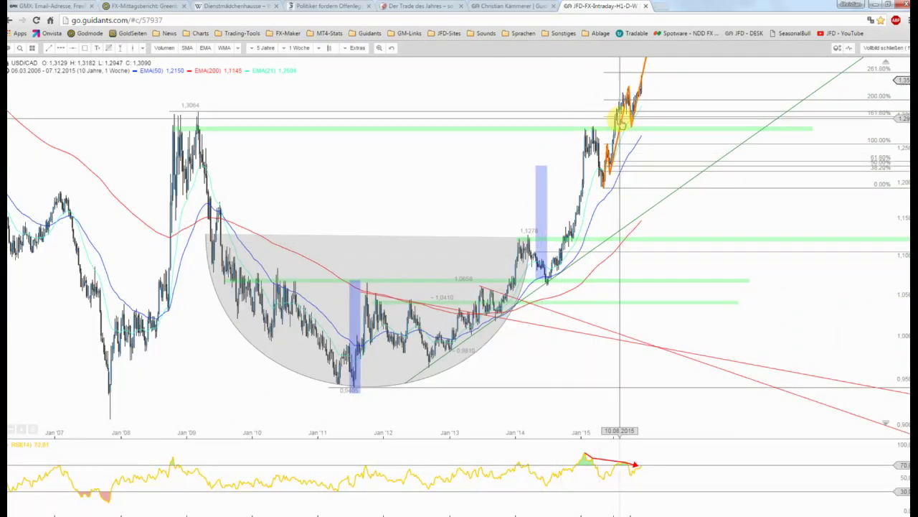
scroll(622, 122, up, 3)
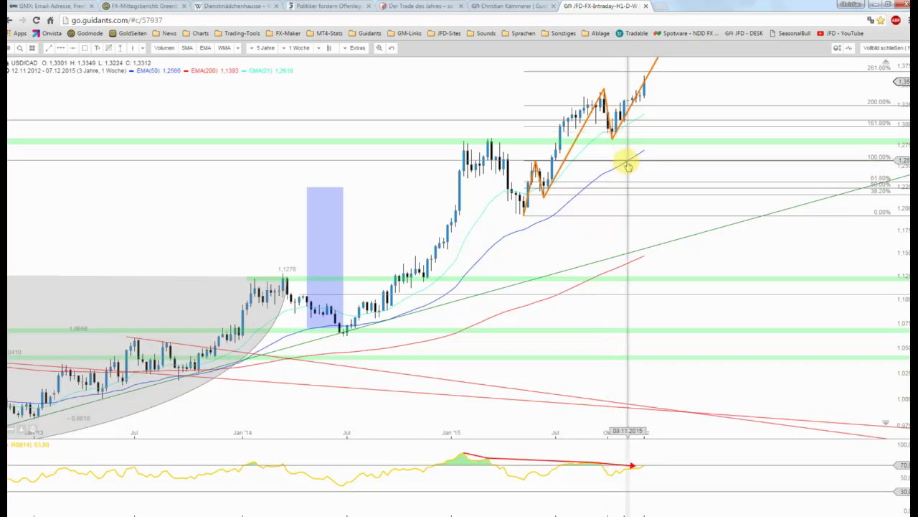
scroll(625, 160, down, 1)
scroll(626, 163, down, 1)
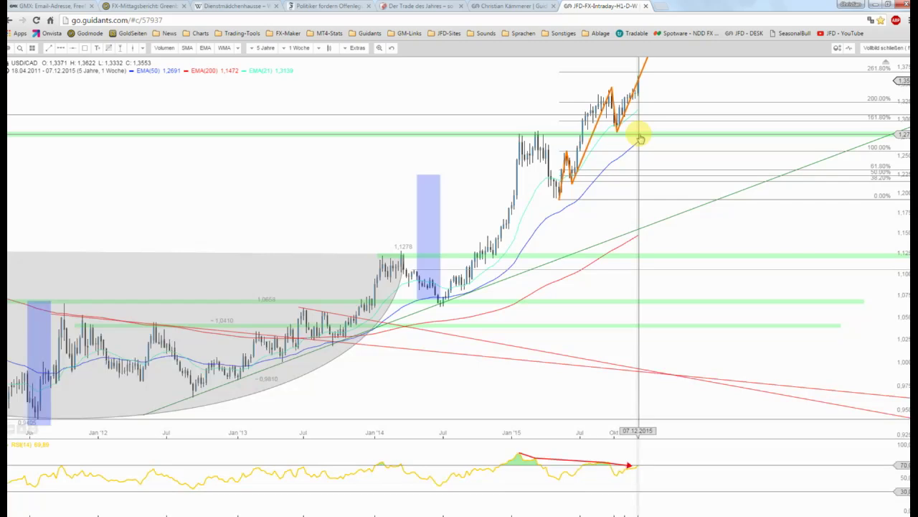
scroll(640, 139, down, 1)
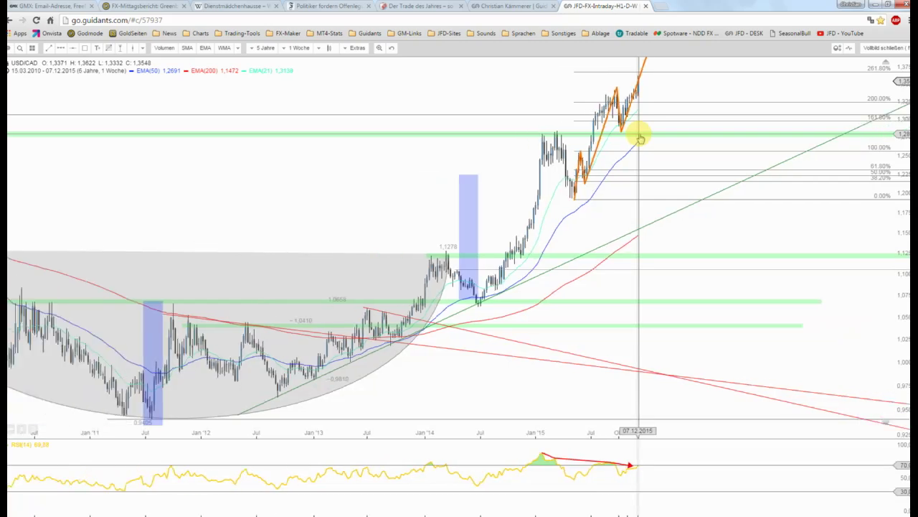
scroll(641, 139, down, 1)
scroll(641, 138, down, 2)
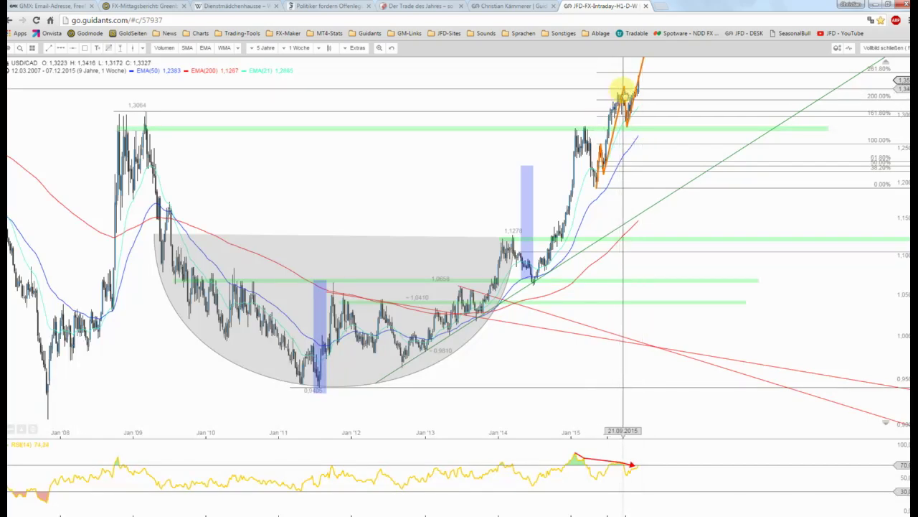
scroll(624, 94, up, 1)
scroll(628, 97, up, 1)
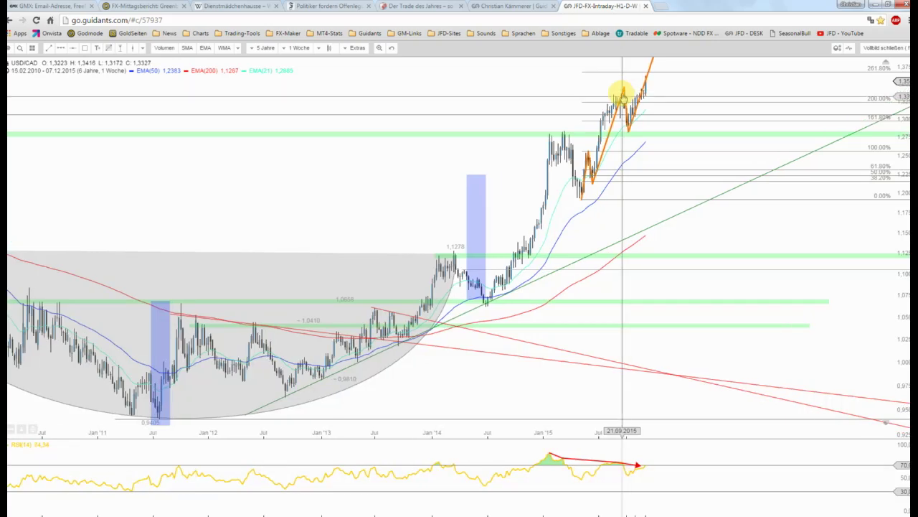
scroll(632, 99, up, 1)
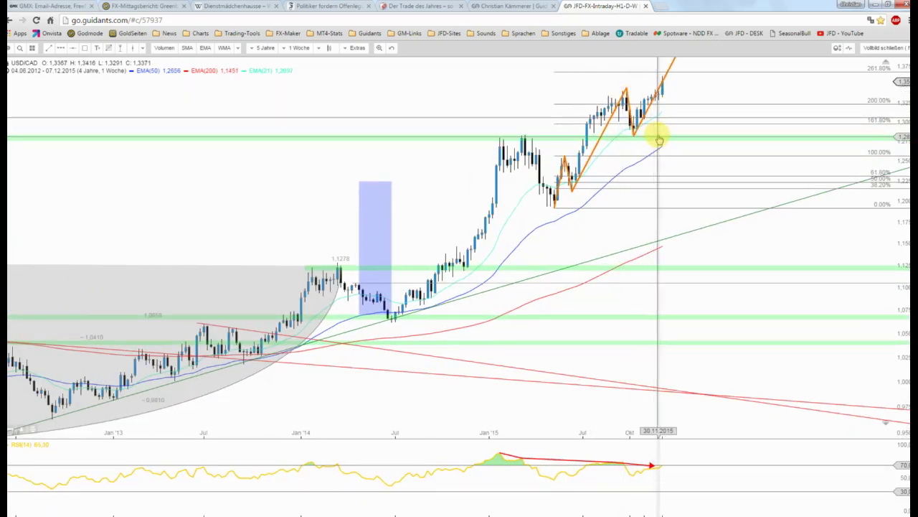
scroll(657, 141, up, 1)
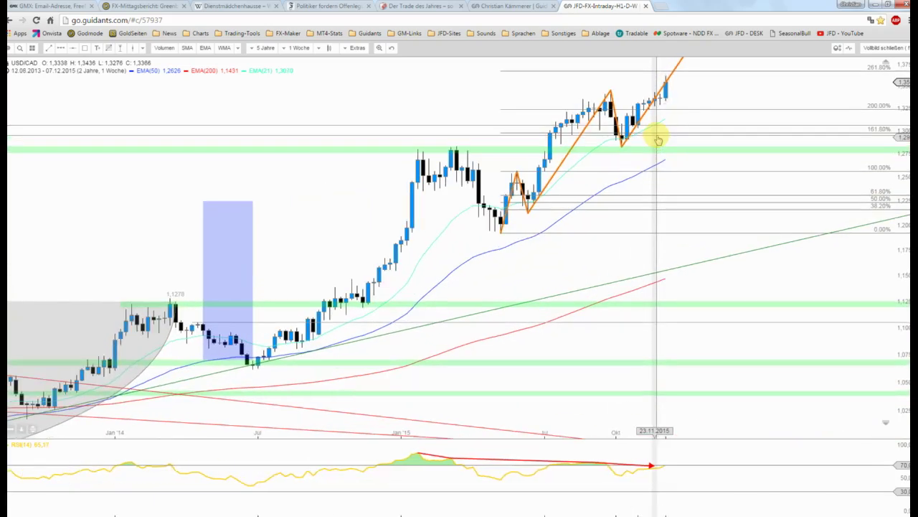
scroll(649, 142, up, 1)
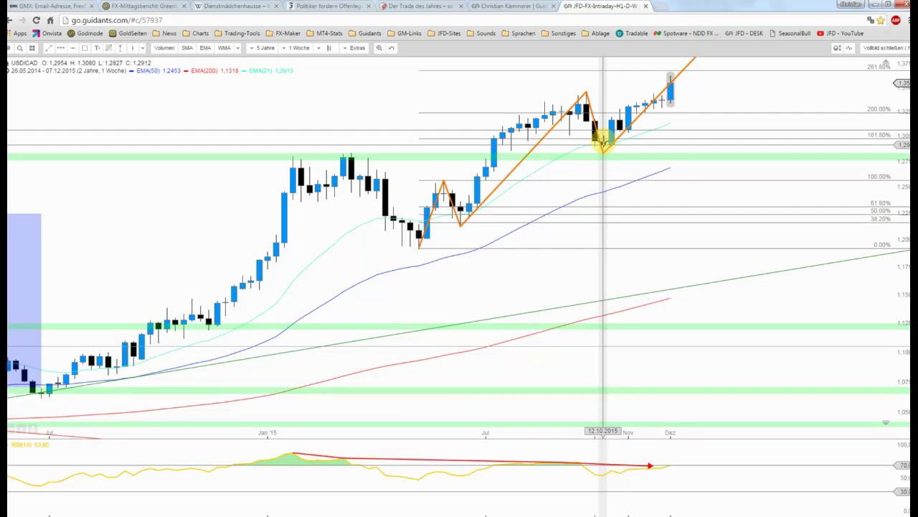
Frame the weekly chart on 2014–2015 with the pink 1.40 zone in view
scroll(602, 142, down, 1)
scroll(603, 141, down, 1)
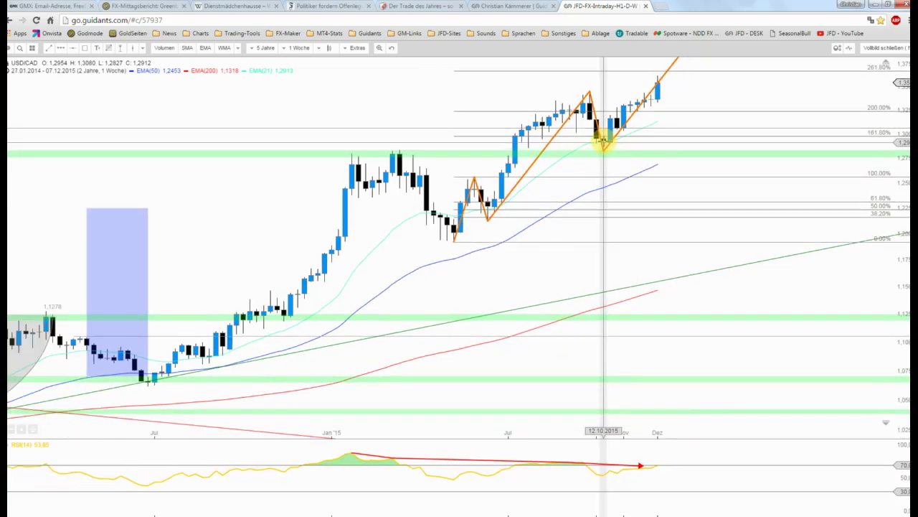
scroll(645, 164, up, 2)
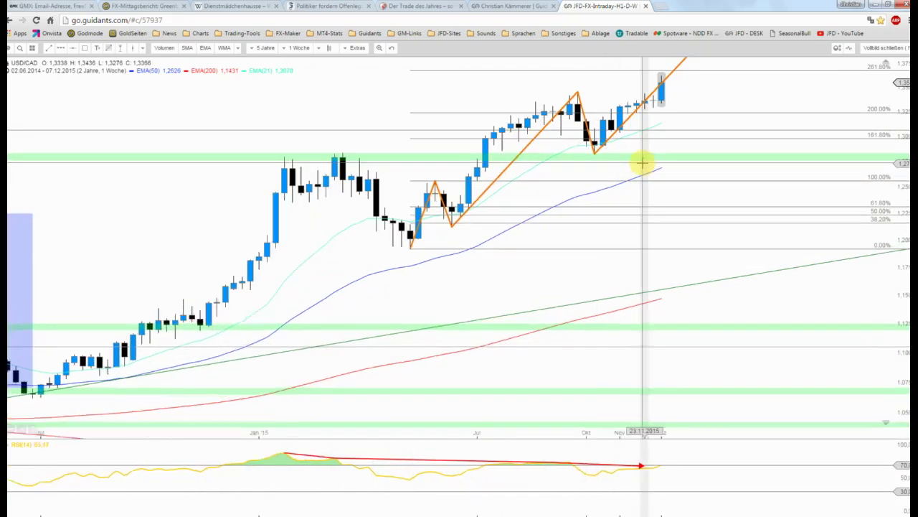
scroll(645, 163, up, 2)
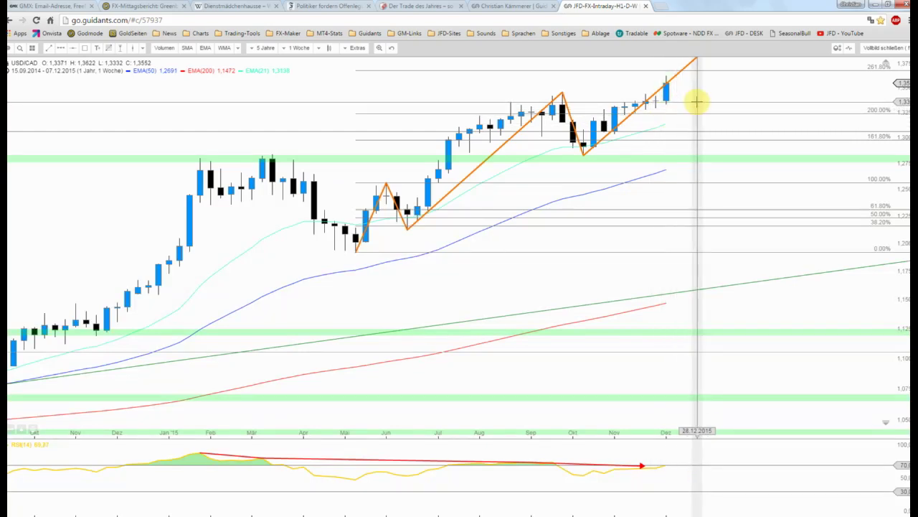
scroll(706, 102, down, 1)
scroll(709, 104, down, 1)
drag(721, 93, 724, 129)
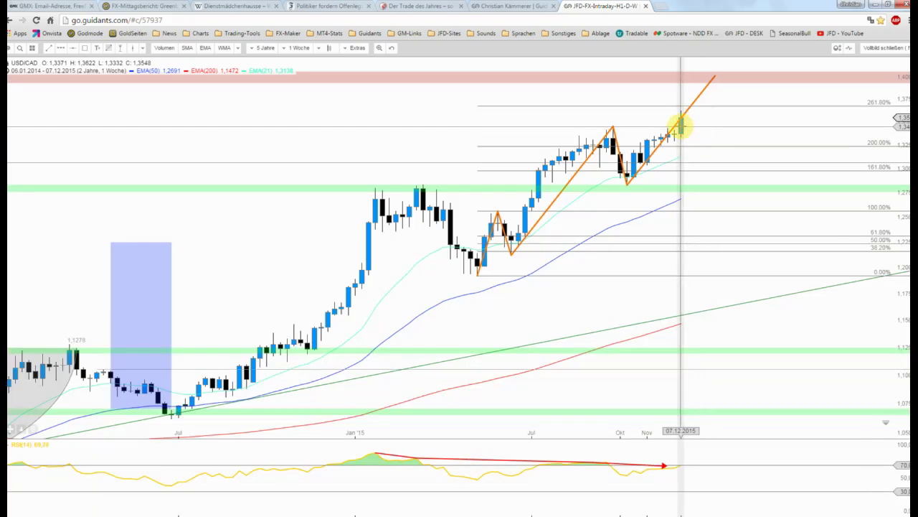
Open the daily USD/CAD chart full screen and zoom in on recent months
click(871, 48)
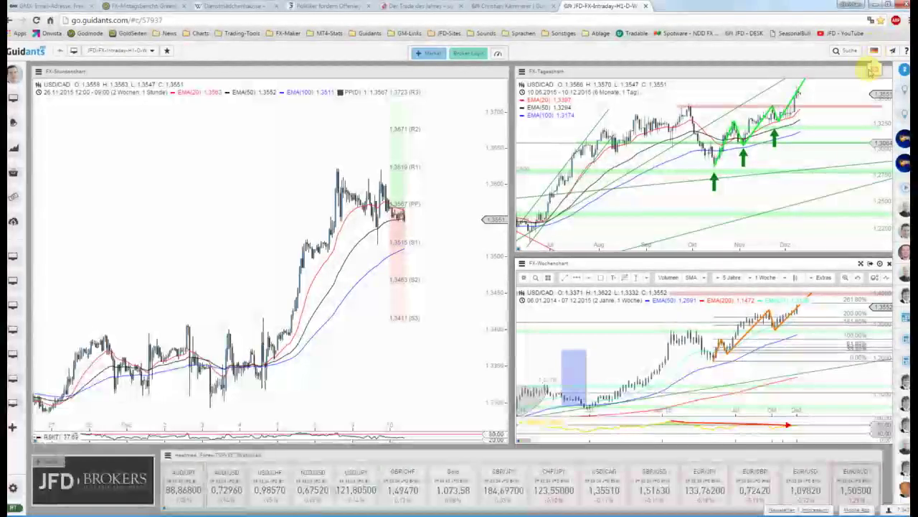
click(805, 175)
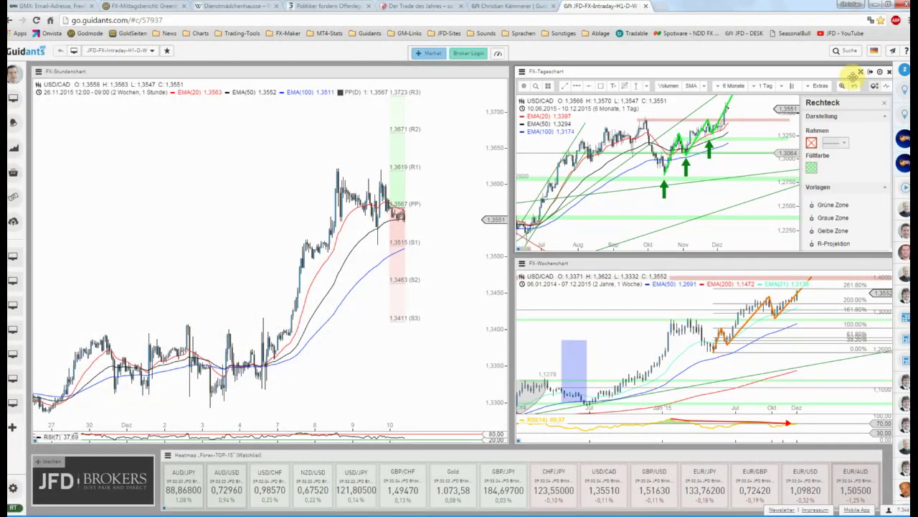
click(862, 73)
scroll(685, 181, up, 3)
scroll(685, 181, up, 2)
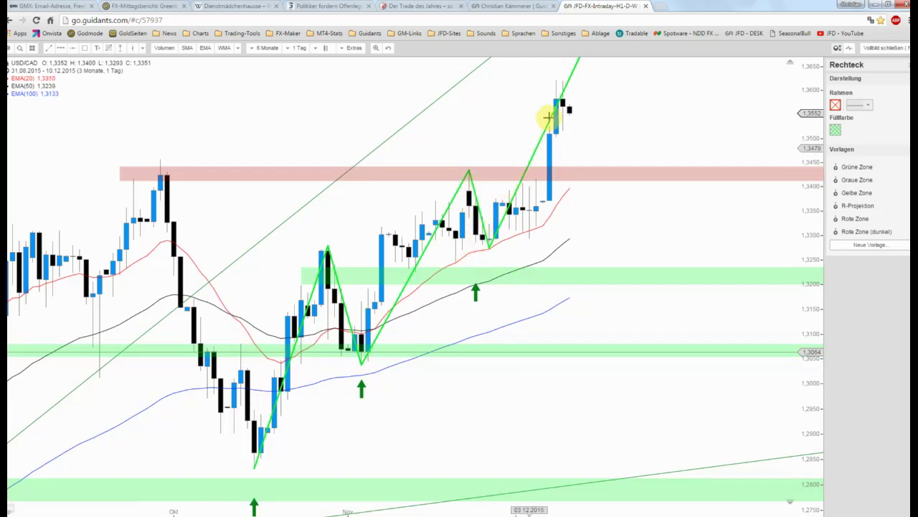
Stretch the daily price scale up to 1.40, showing mid-September to December 2015
drag(816, 119, 821, 175)
drag(667, 134, 658, 158)
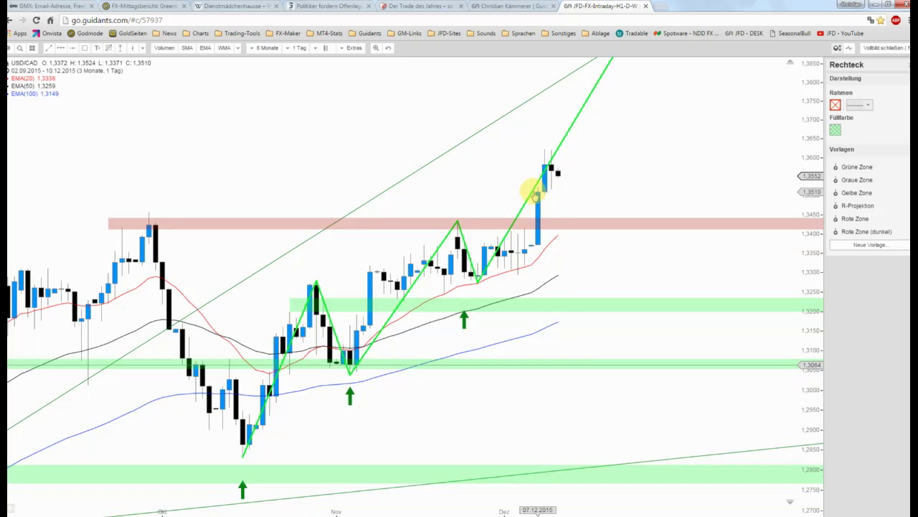
scroll(587, 161, up, 1)
scroll(586, 160, up, 1)
scroll(588, 161, down, 2)
drag(806, 123, 806, 154)
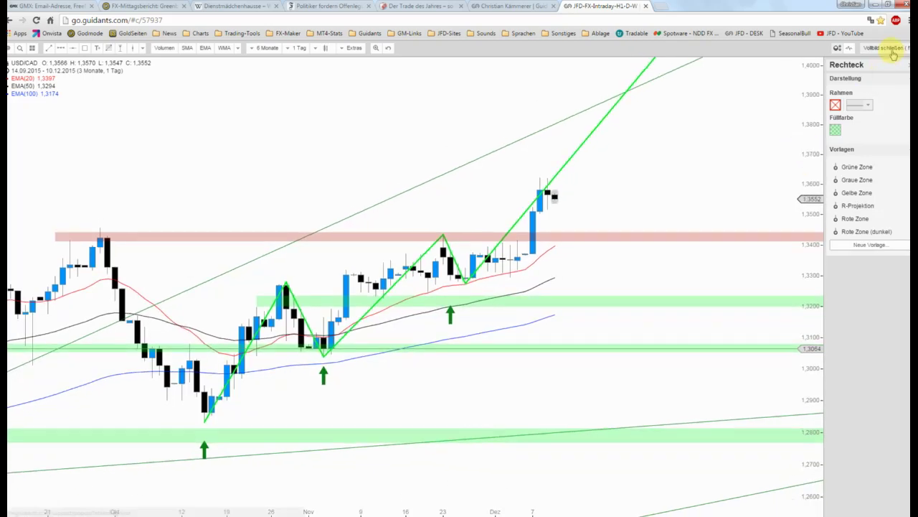
click(890, 49)
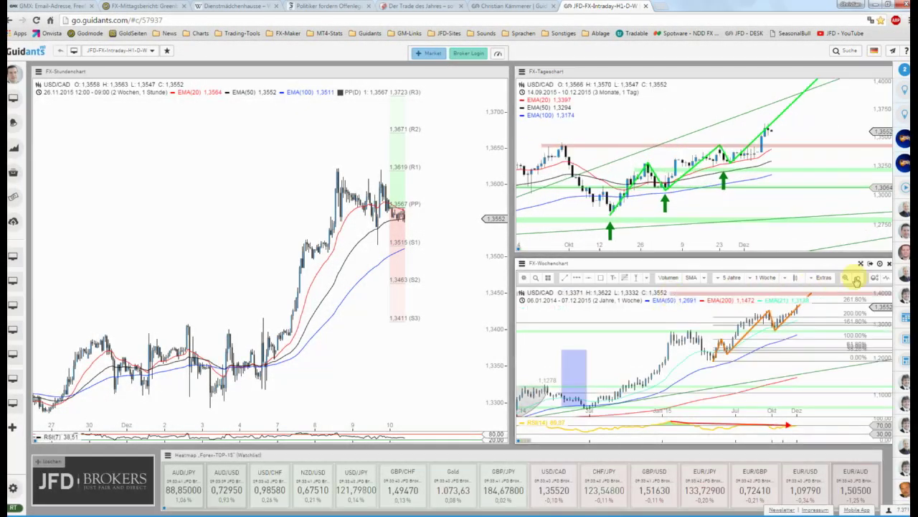
click(861, 264)
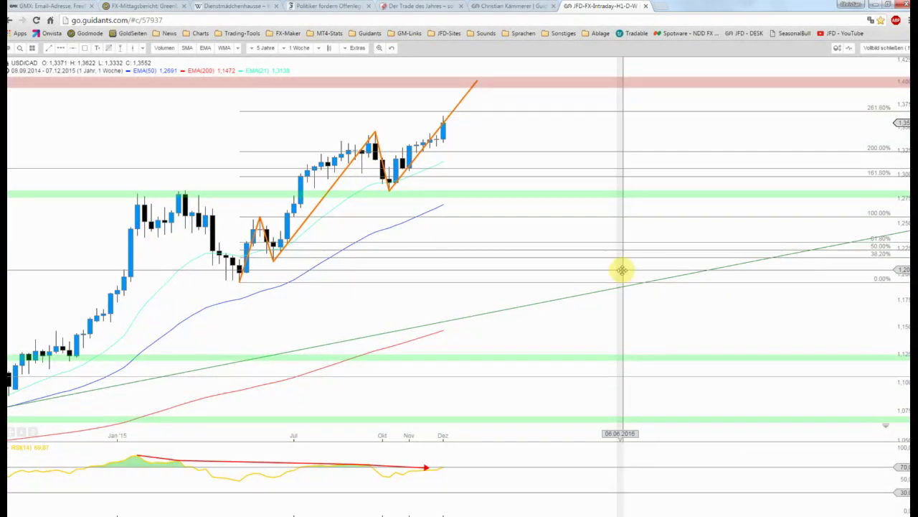
scroll(510, 274, down, 5)
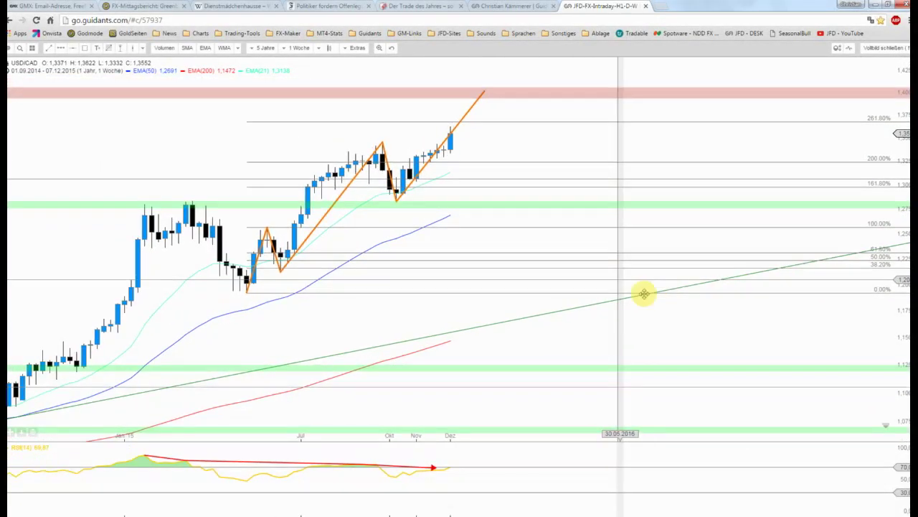
scroll(526, 288, down, 3)
scroll(502, 290, down, 3)
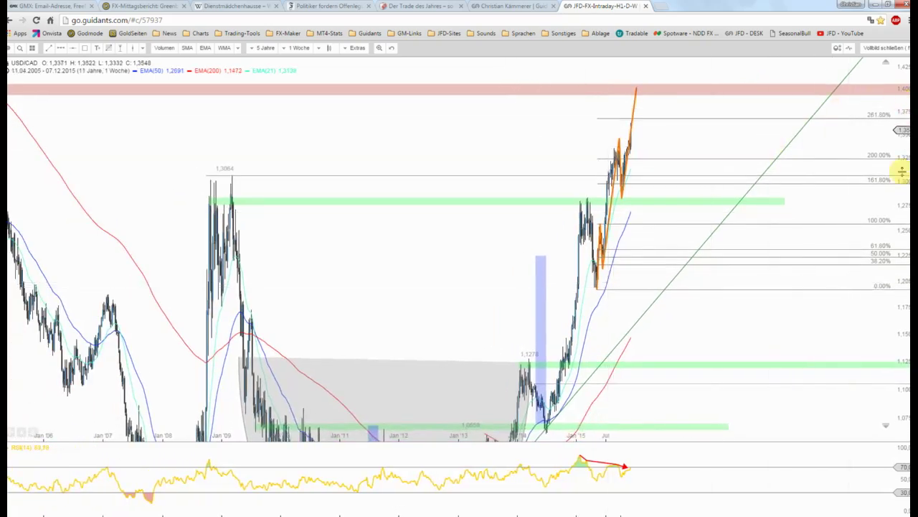
scroll(830, 248, down, 3)
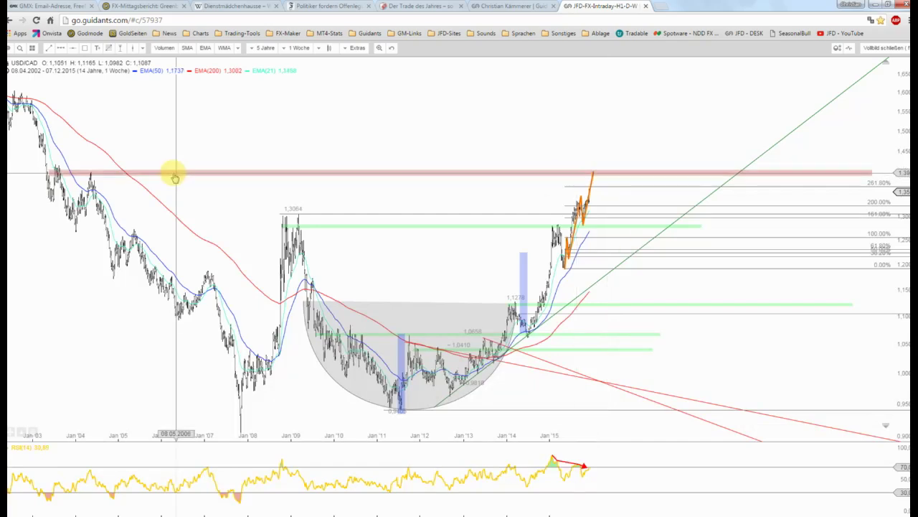
scroll(620, 179, up, 1)
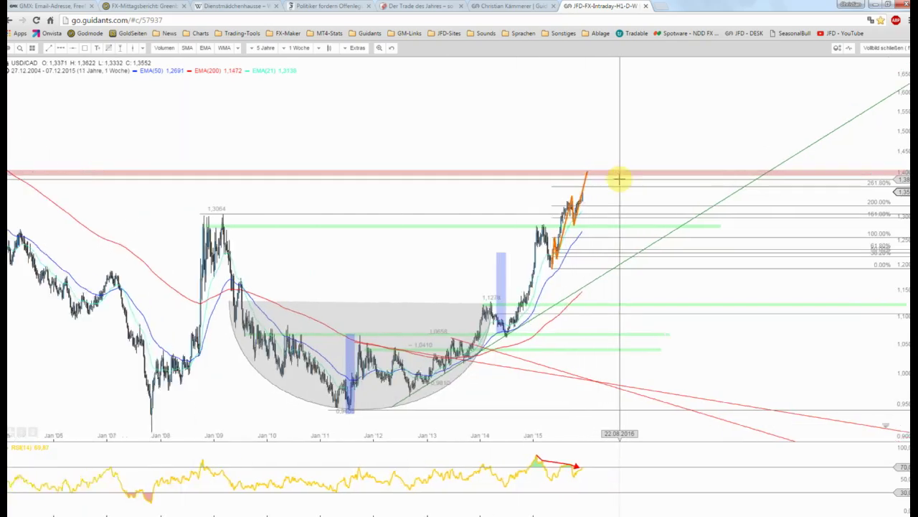
scroll(622, 179, up, 1)
scroll(623, 179, up, 2)
scroll(626, 181, up, 1)
scroll(626, 180, down, 2)
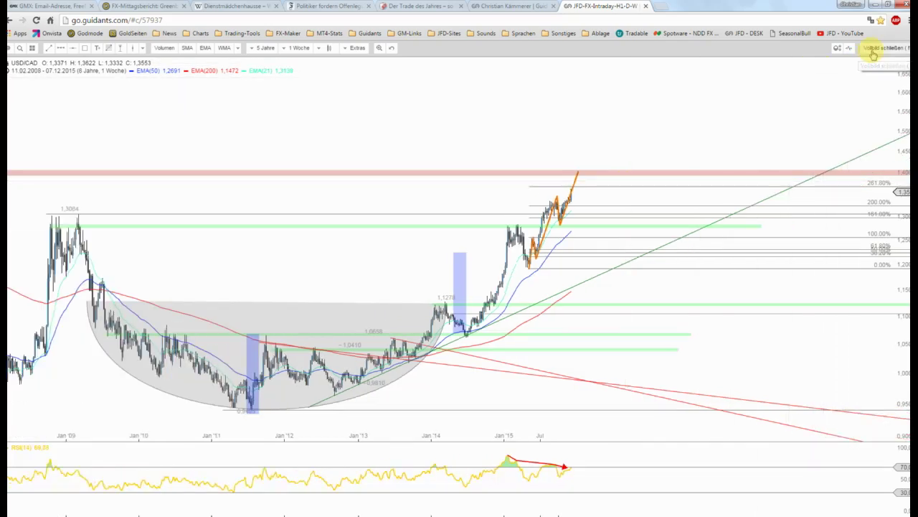
click(873, 56)
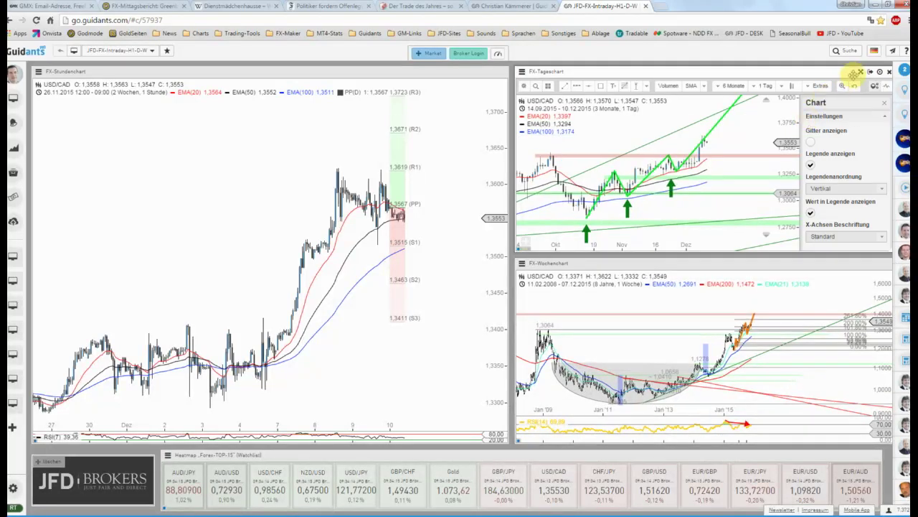
On the full-screen daily chart, draw a blue arrow path dipping to the red zone, then rising to 1,3900
click(861, 73)
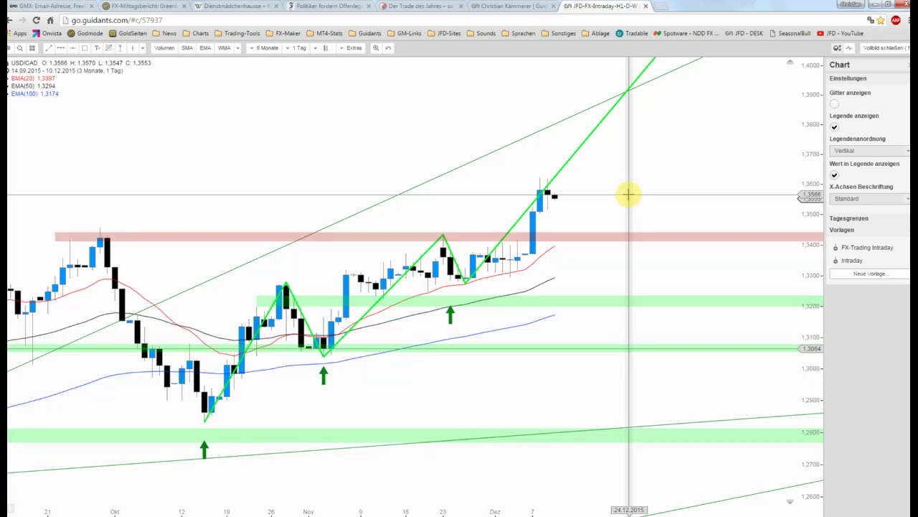
scroll(628, 193, up, 1)
drag(628, 194, 690, 192)
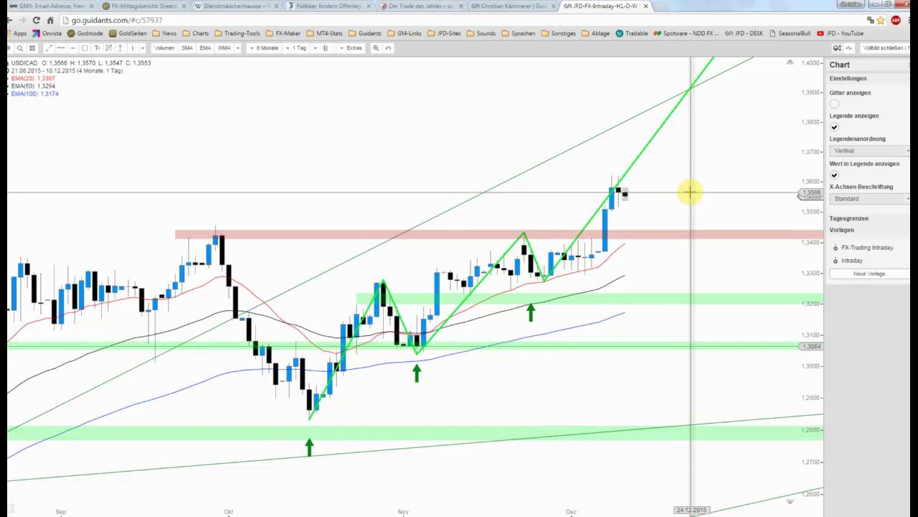
scroll(690, 191, up, 1)
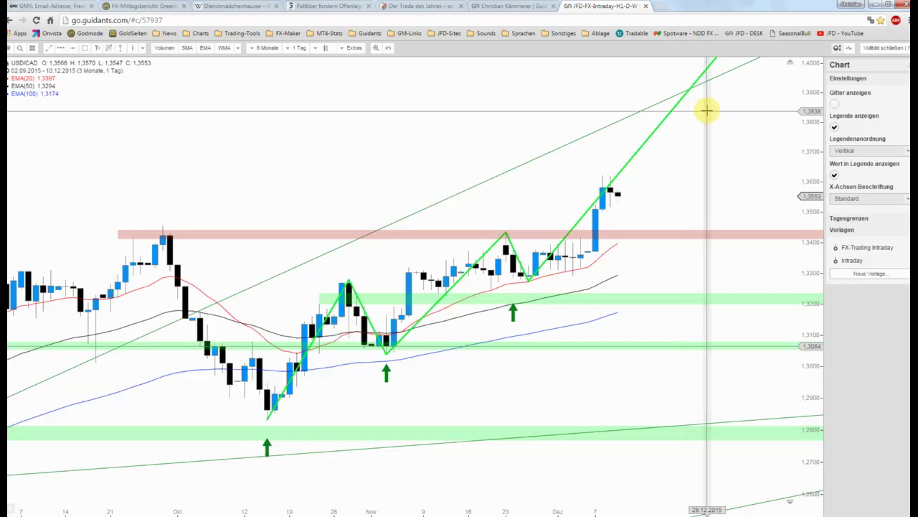
click(62, 48)
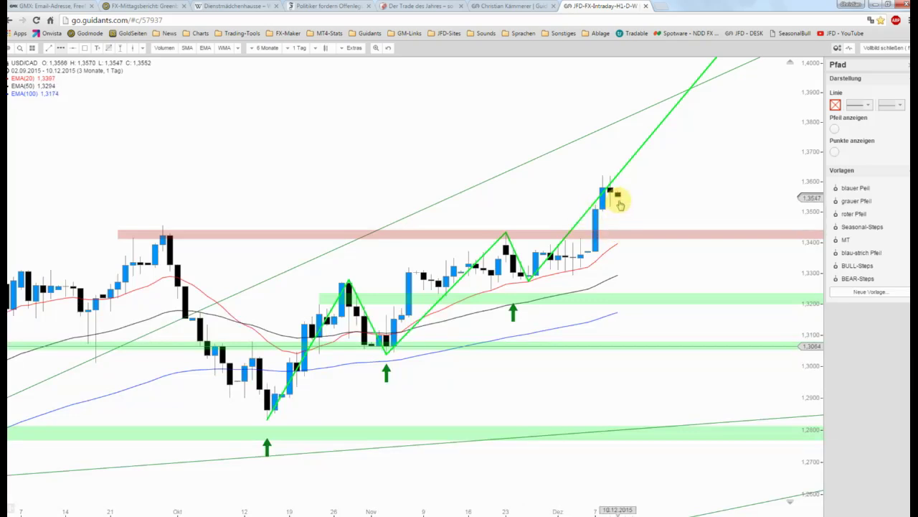
click(619, 202)
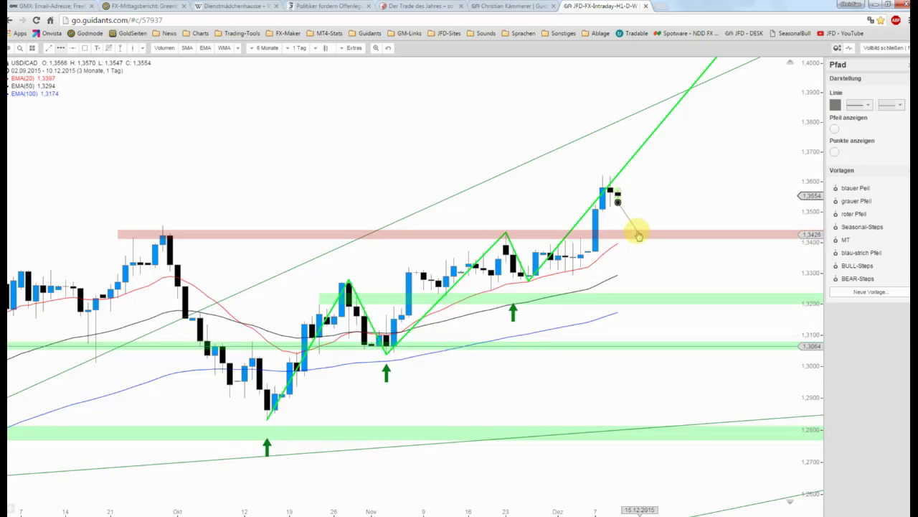
click(640, 239)
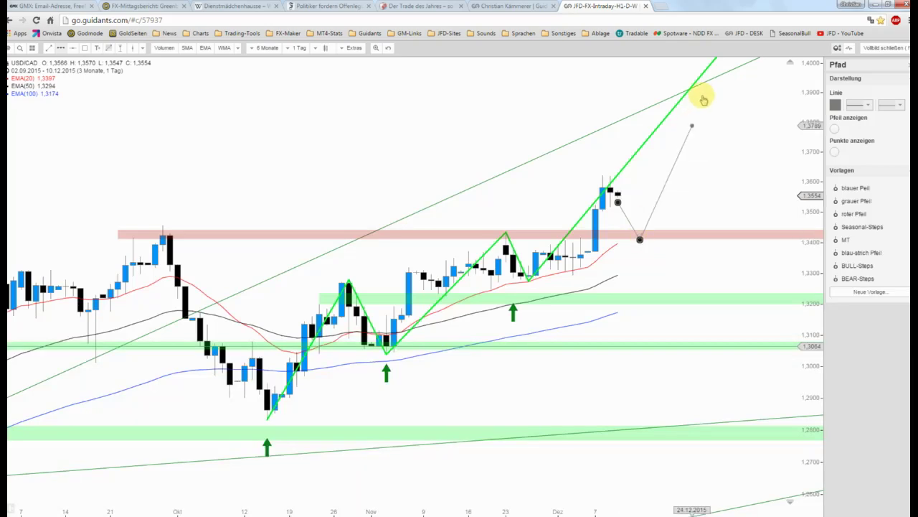
double_click(722, 84)
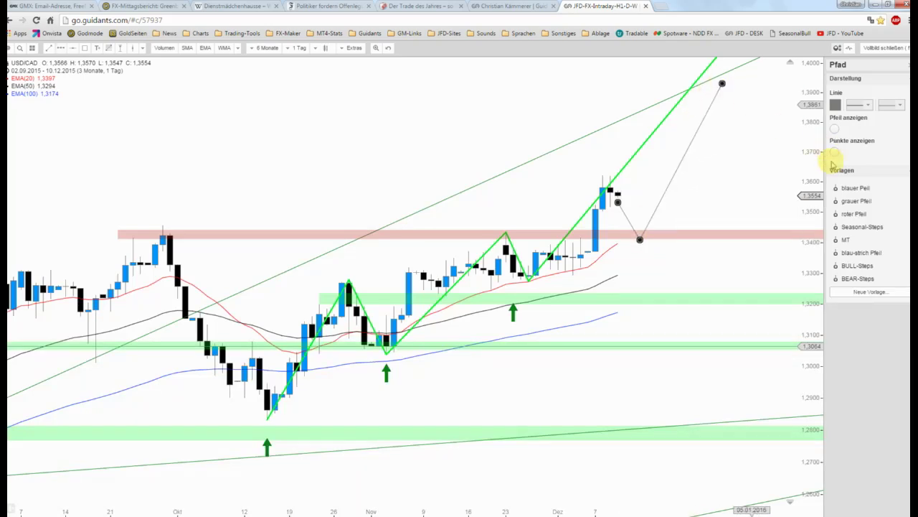
click(846, 187)
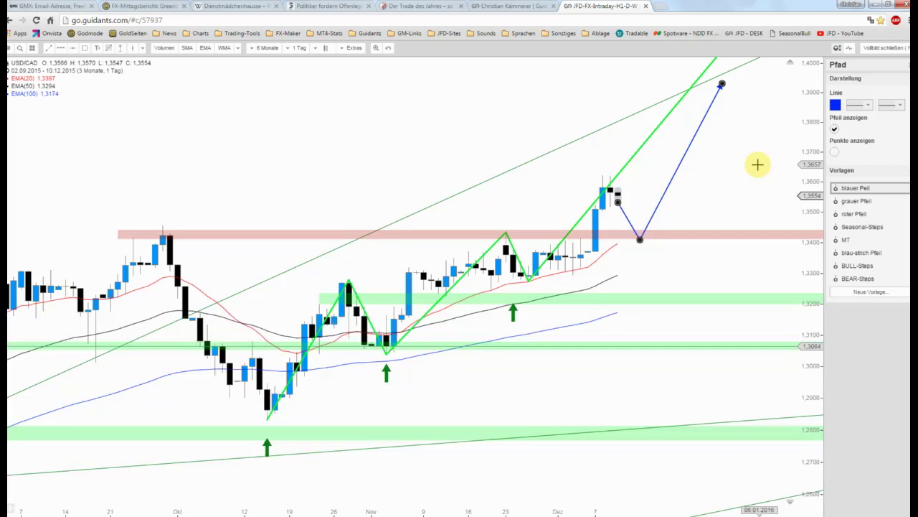
Adjust the path's points so its low sits near 1,3400 and it starts on the last candle
drag(662, 199, 668, 198)
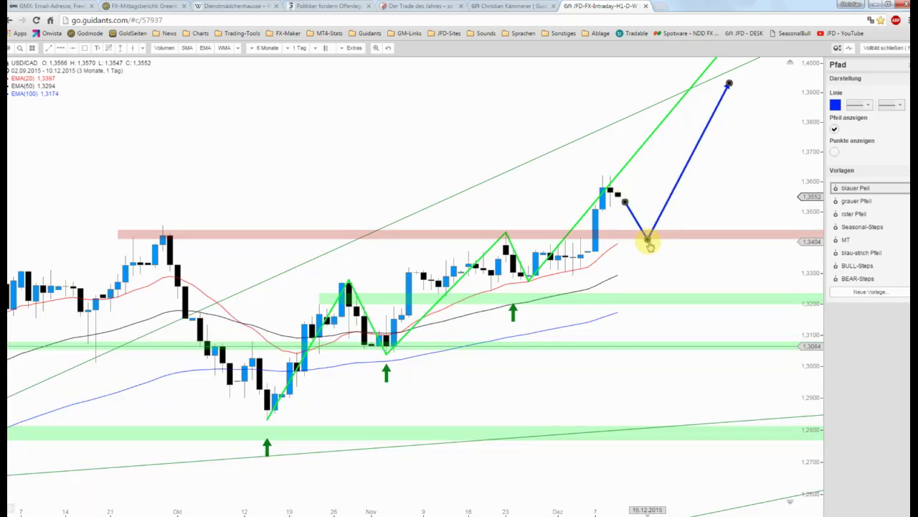
drag(654, 245, 648, 243)
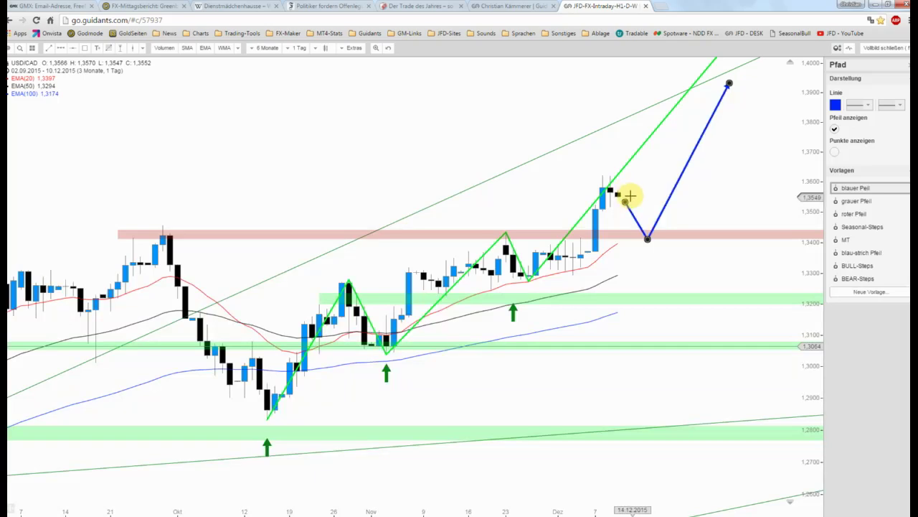
drag(619, 194, 625, 201)
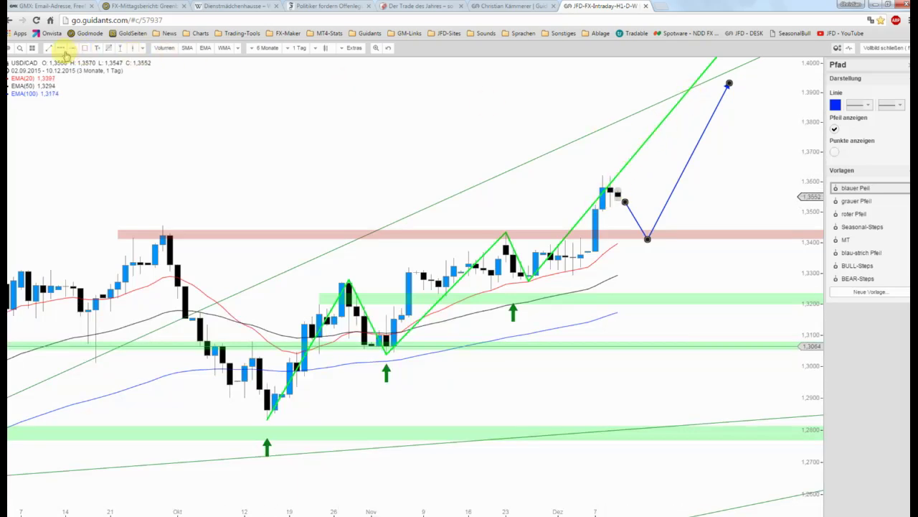
Draw a dashed blue arrow path rising to about 1.365, dipping near 1.353, then heading to 1.388
click(85, 63)
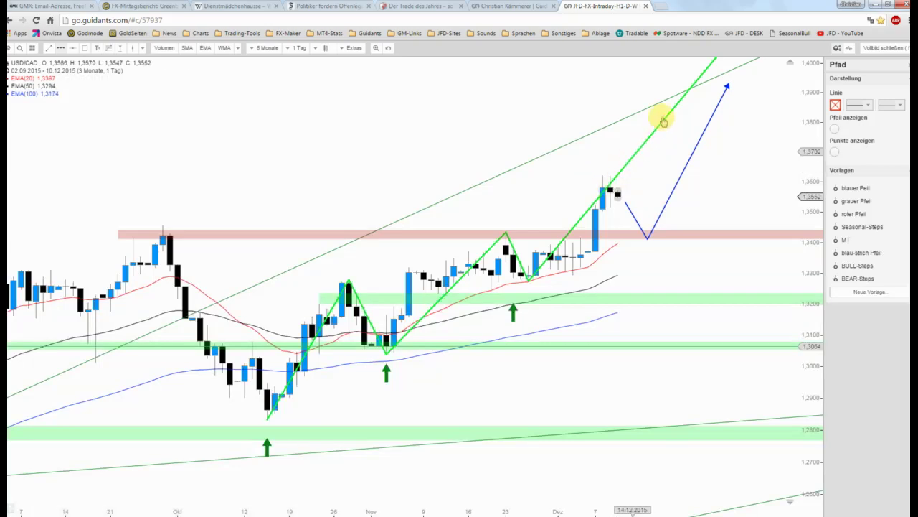
click(625, 192)
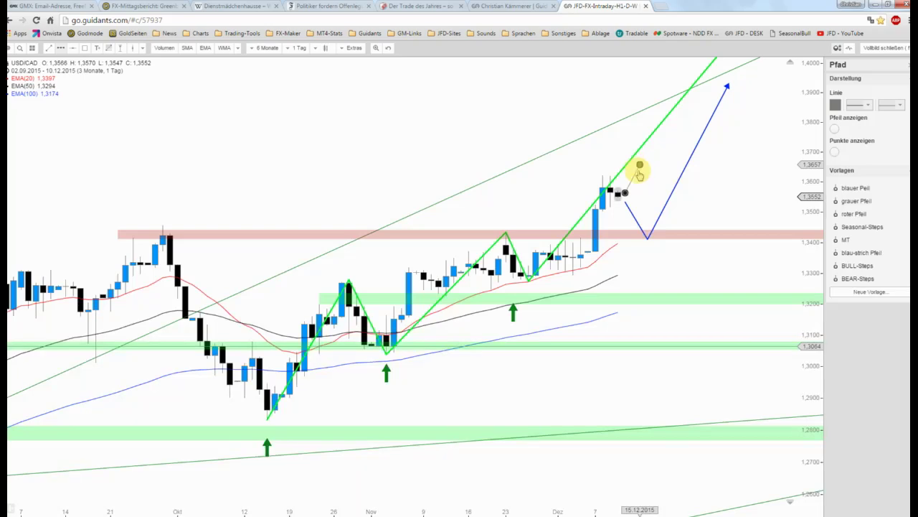
click(647, 203)
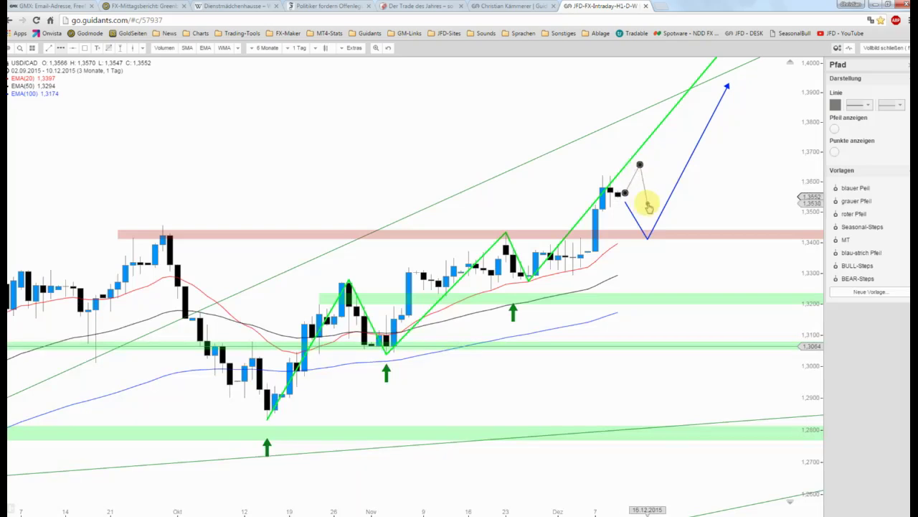
double_click(693, 101)
click(860, 252)
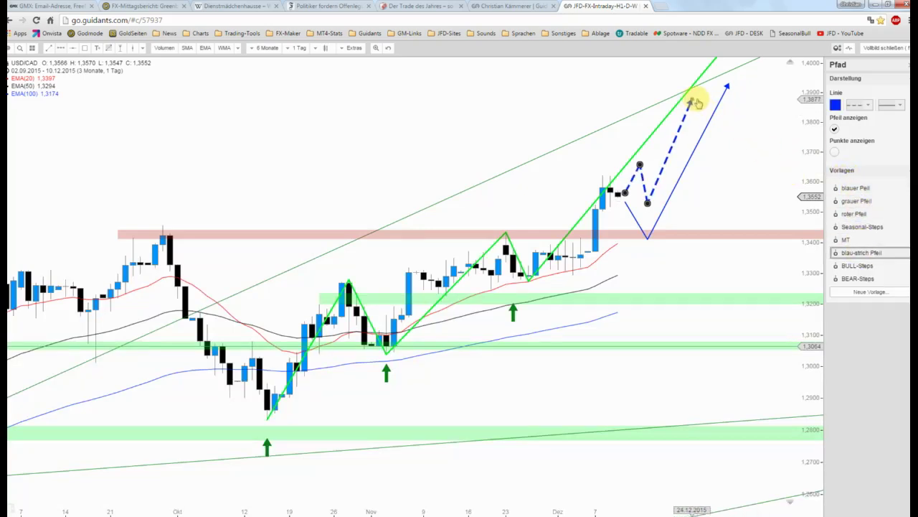
drag(693, 101, 699, 94)
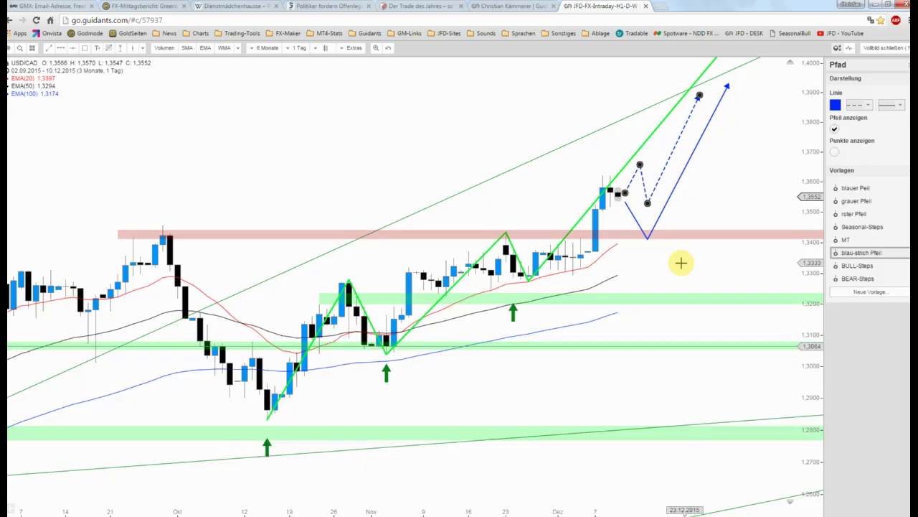
Draw a thin rectangle at about 1.33 and apply the Grüne Zone template
click(85, 48)
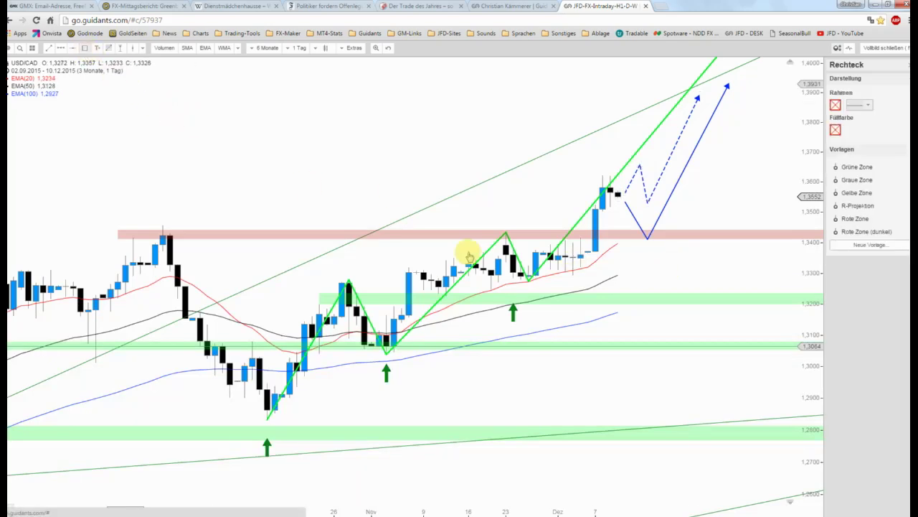
drag(635, 276, 804, 278)
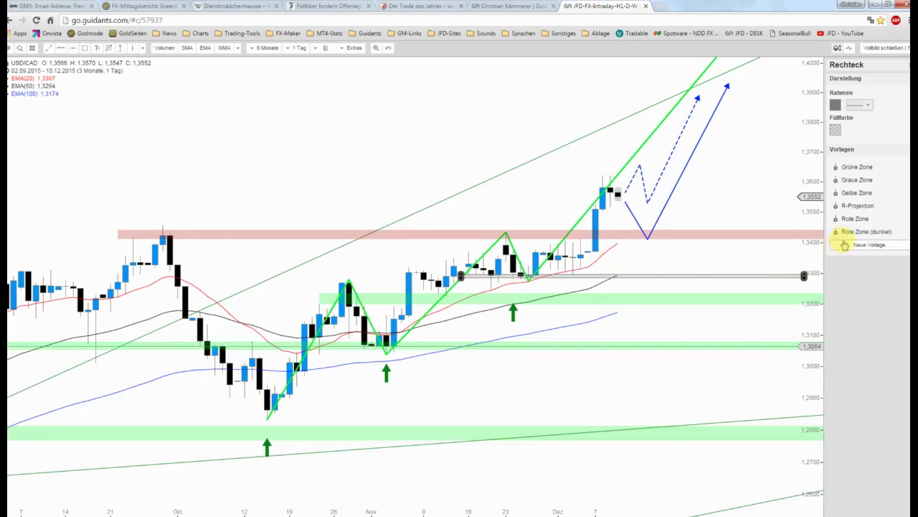
click(856, 166)
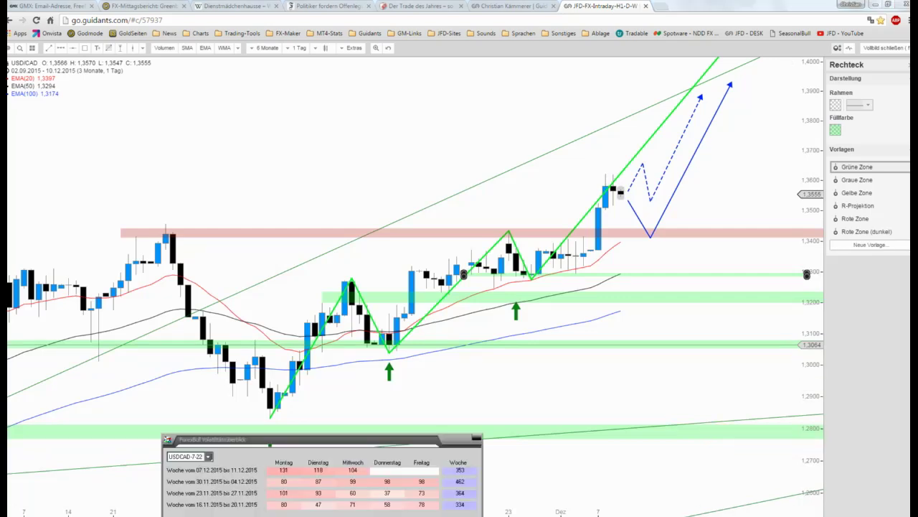
Move the seasonality indicator lower right and reveal the volatility table for weeks 21.09–11.12.2015
drag(323, 194, 689, 279)
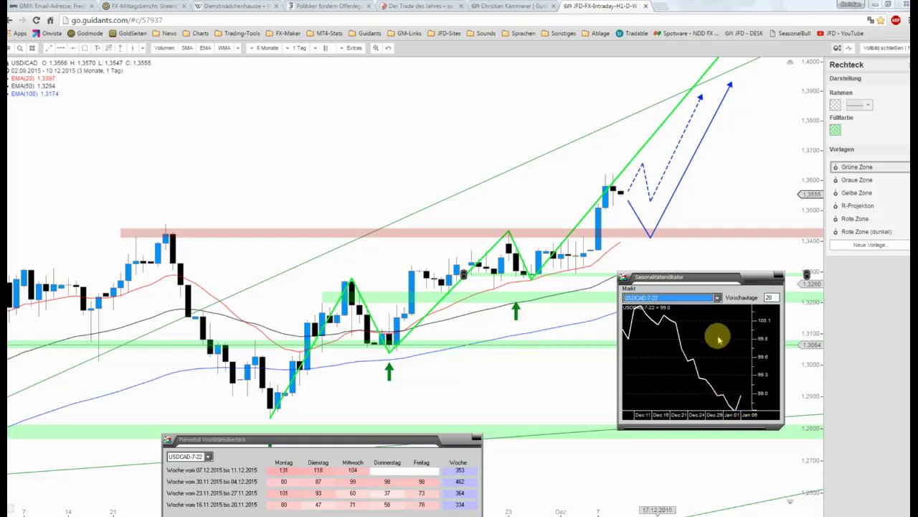
drag(710, 277, 748, 333)
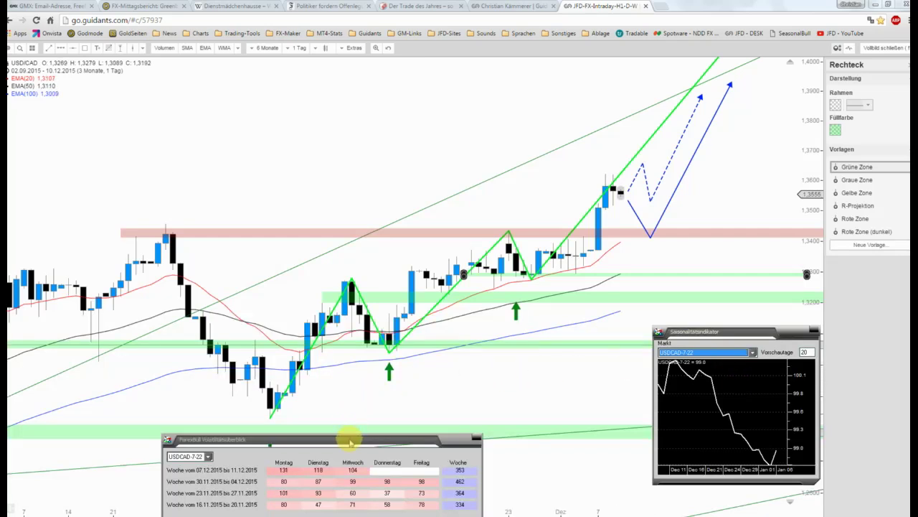
drag(350, 439, 253, 183)
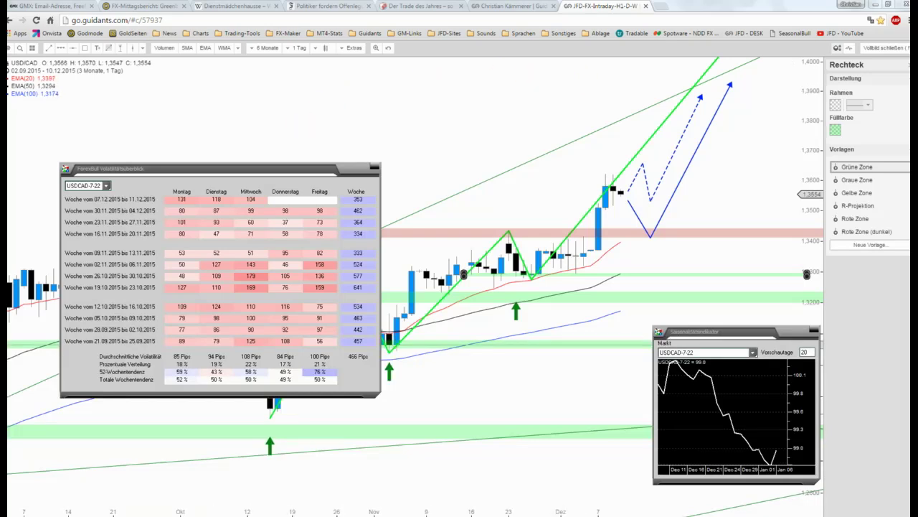
Close the indicator popups and zoom the full-screen hourly chart to pivots from 1.3411 to 1.3723
click(876, 49)
click(875, 50)
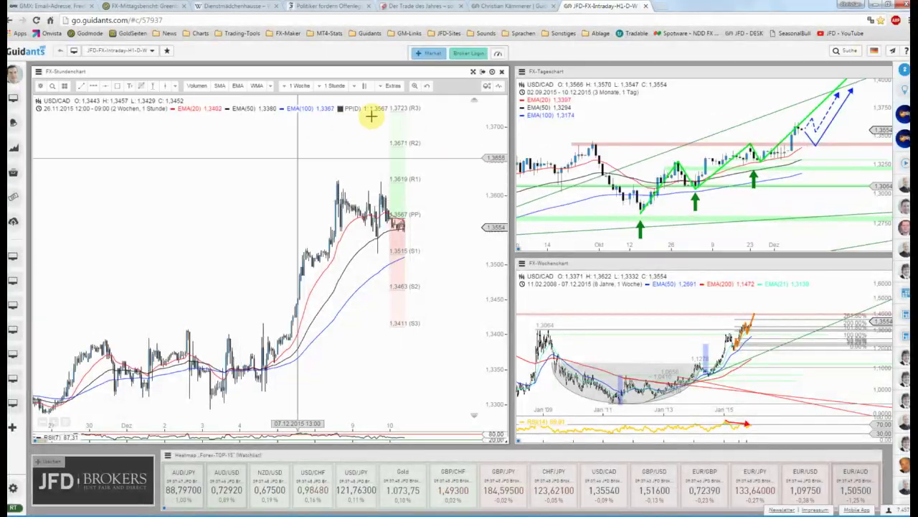
click(474, 71)
scroll(435, 201, up, 3)
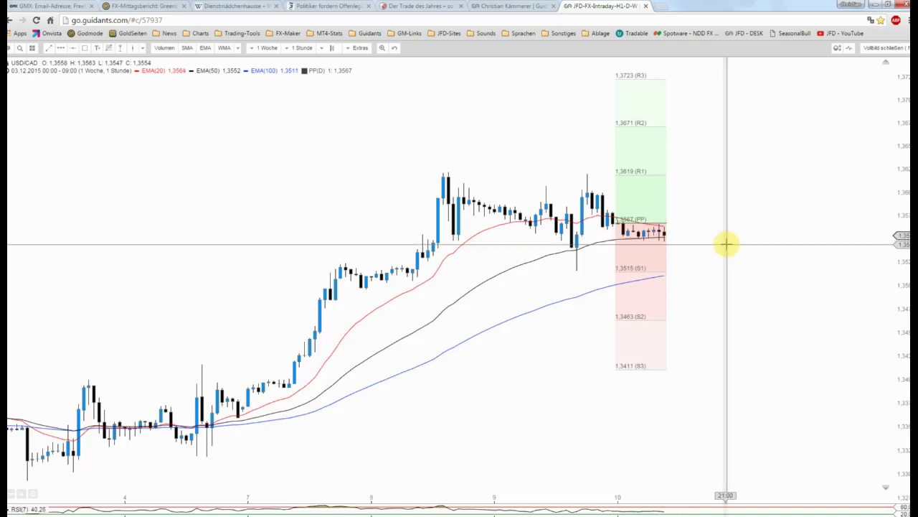
scroll(726, 244, down, 3)
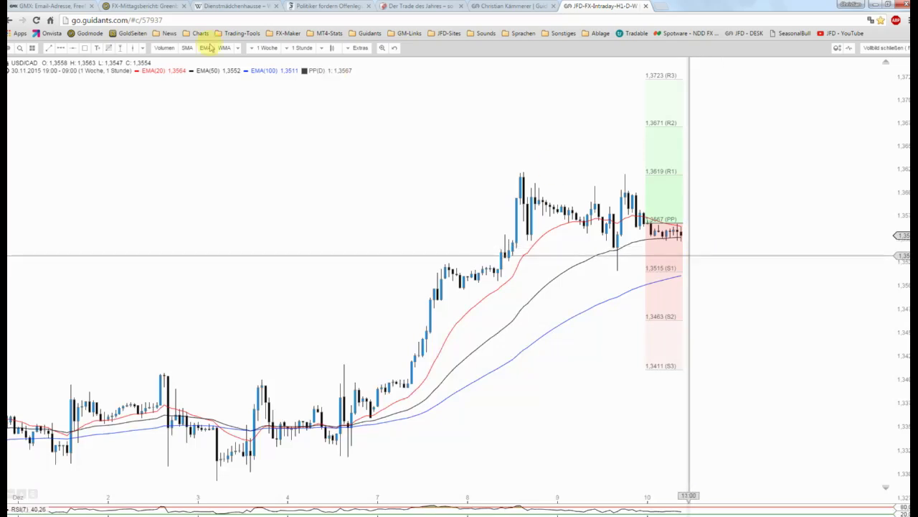
Draw a Grüne Zone rectangle around 1.3525 on the hourly chart
click(85, 48)
drag(396, 264, 799, 249)
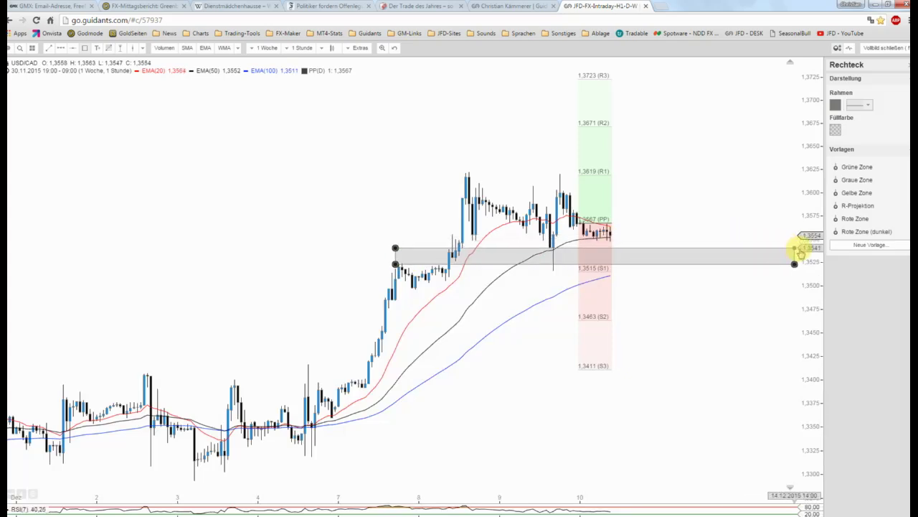
drag(800, 251, 815, 252)
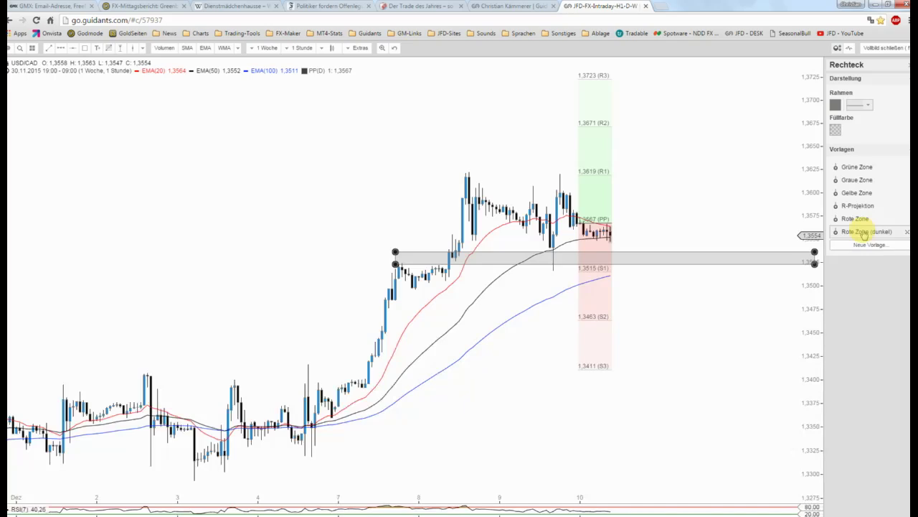
click(858, 167)
drag(500, 253, 497, 258)
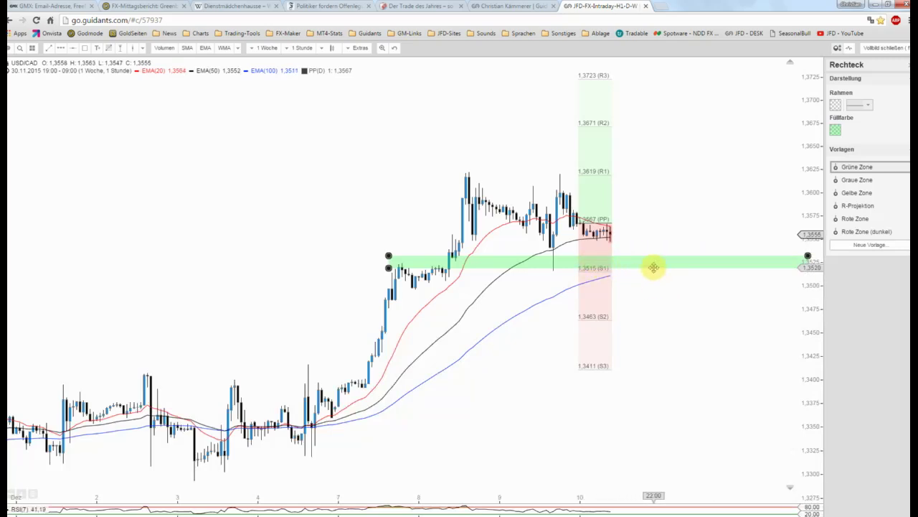
Copy the green zone, then move and stretch the copy to about 1.34
right_click(498, 262)
click(505, 277)
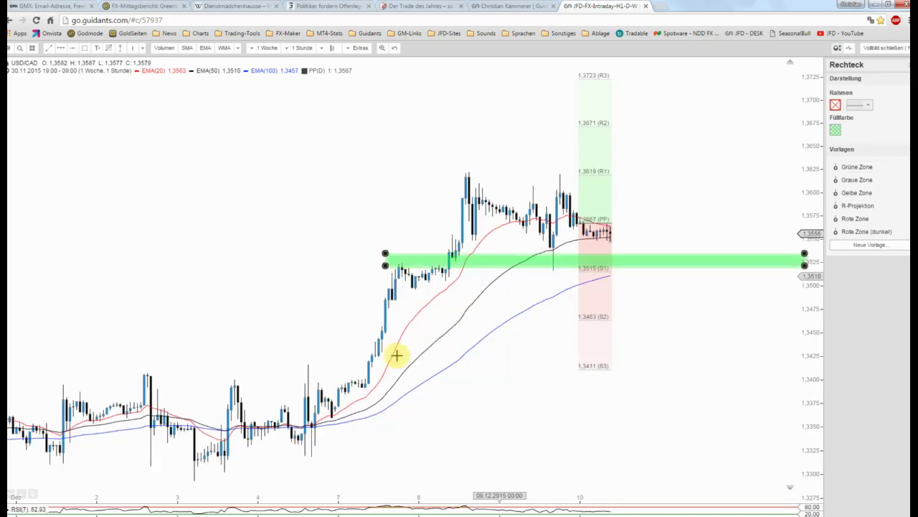
drag(282, 396, 131, 404)
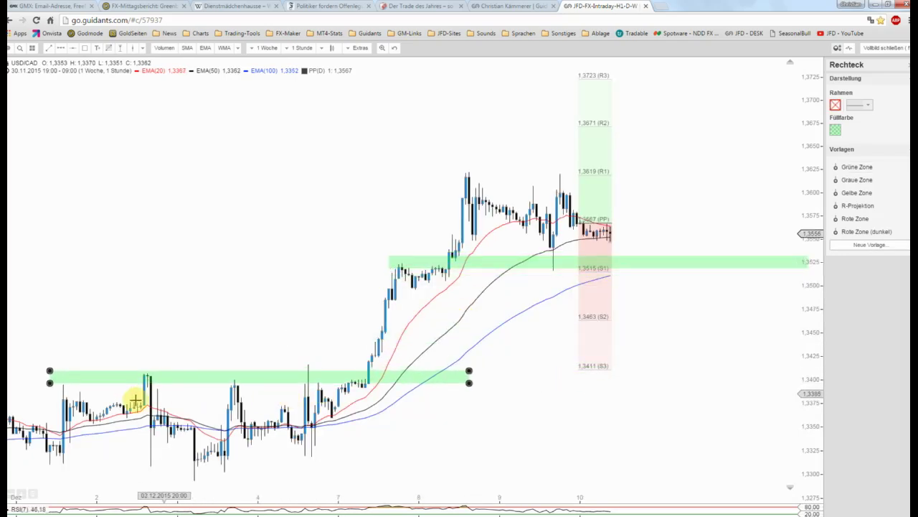
mouse_move(435, 391)
mouse_down()
mouse_move(798, 398)
mouse_move(821, 357)
mouse_up()
drag(16, 375, 14, 381)
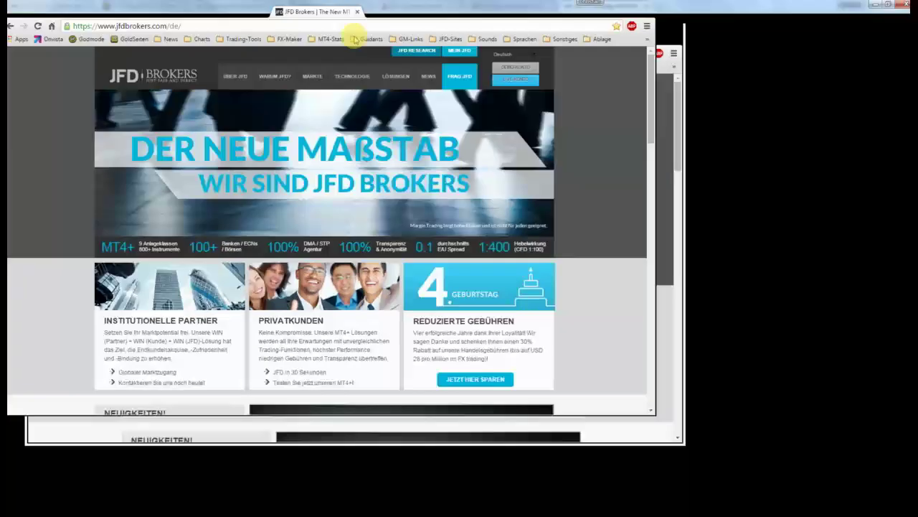
Maximize the JFD Brokers site, open JETZT HIER SPAREN, and review the 10%, 20%, 30% rebates
drag(6, 31, 352, 30)
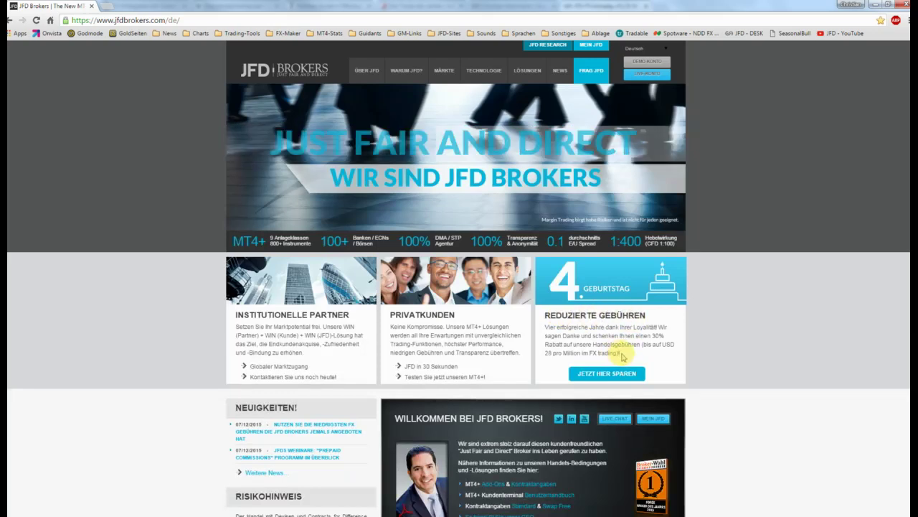
click(615, 374)
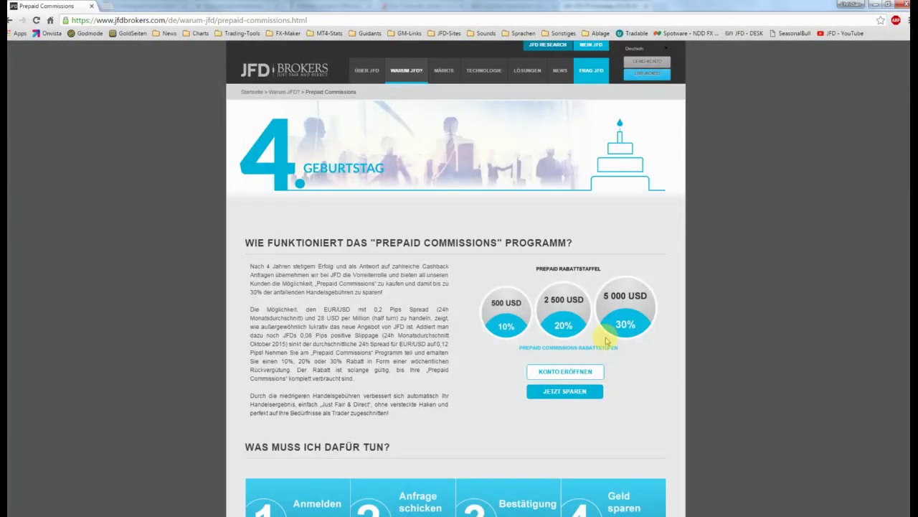
scroll(481, 294, down, 1)
scroll(476, 289, down, 1)
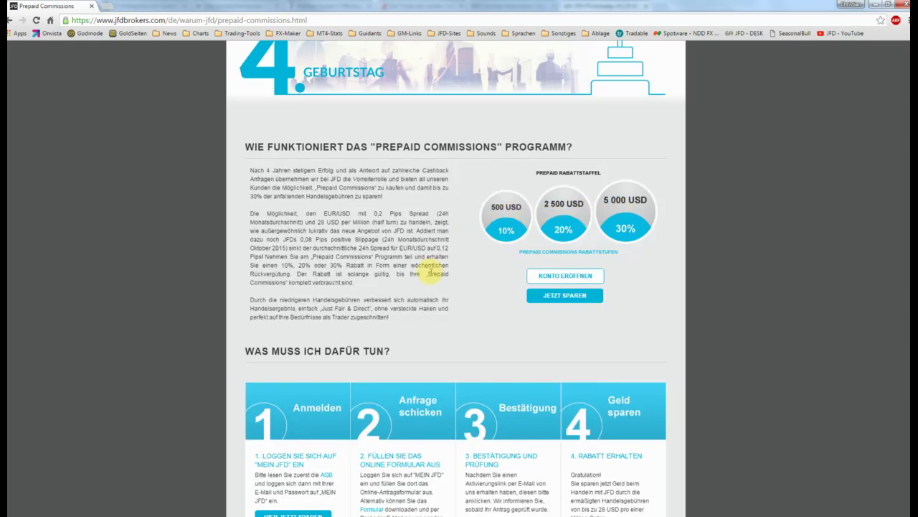
scroll(431, 273, up, 1)
scroll(432, 273, up, 1)
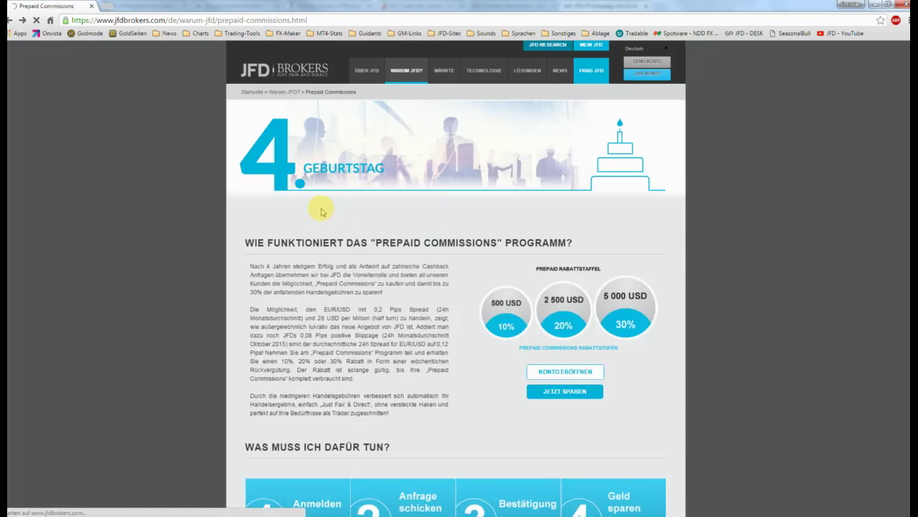
Go back to the jfdbrokers.com/de homepage with Alt+Left
key(alt+Left)
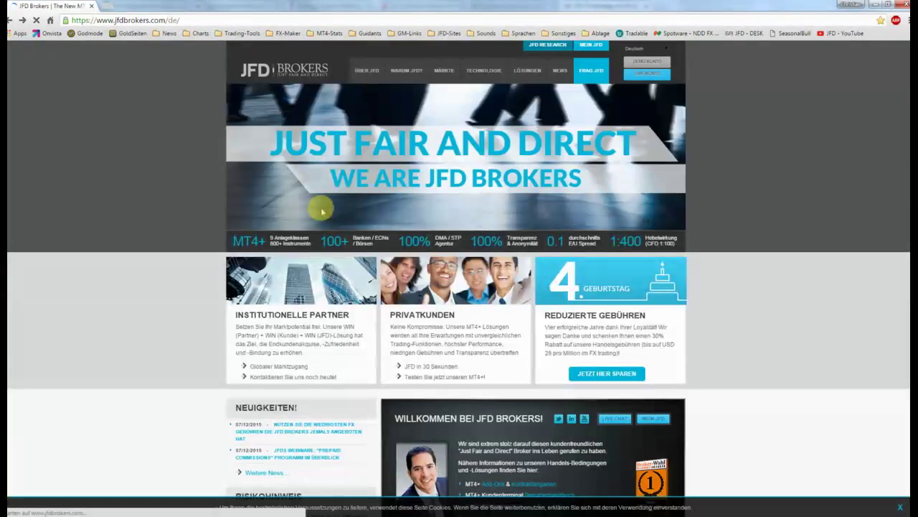